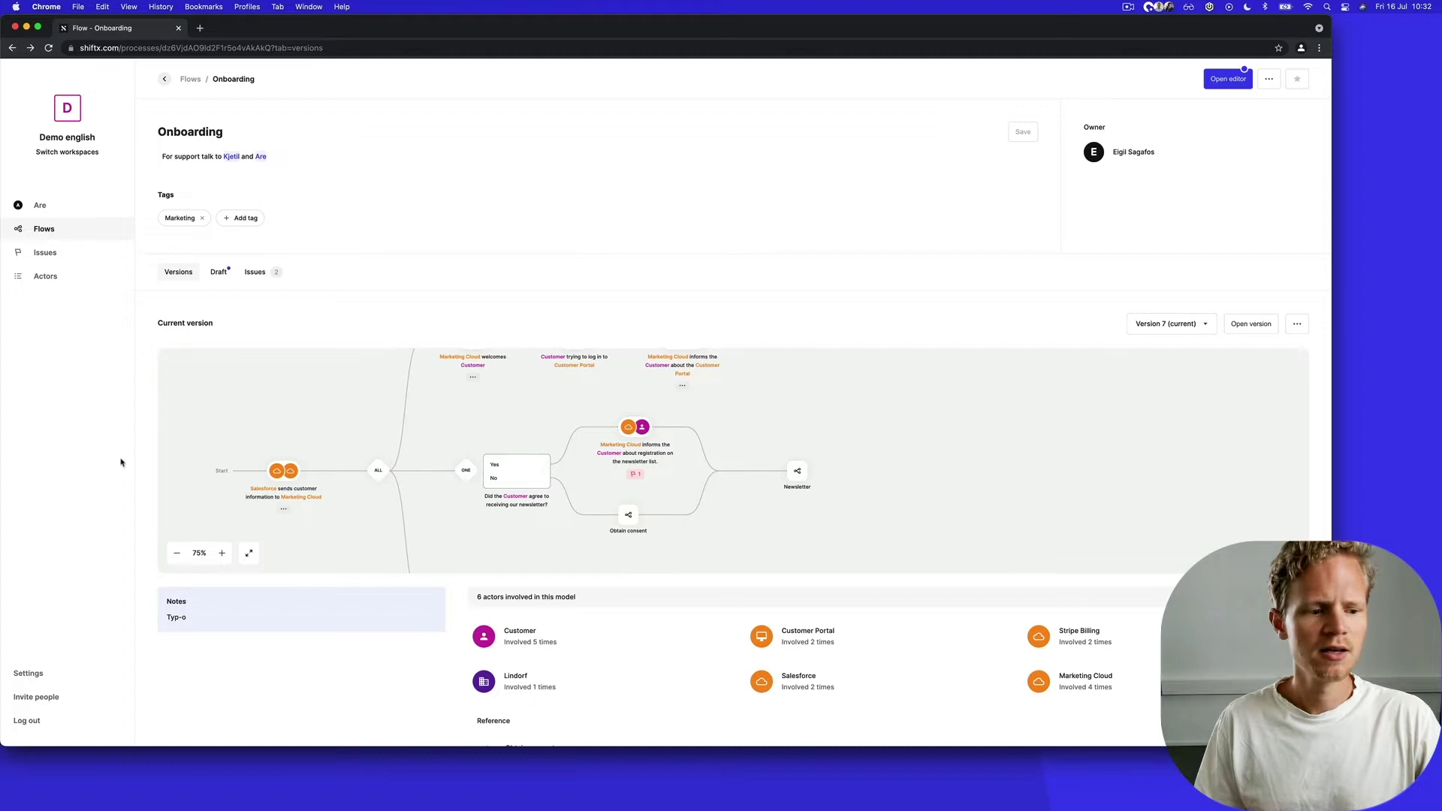
- Add the colleague's email address to the ShiftX invite list
{"action": "left_click", "coordinate": [62, 699]}
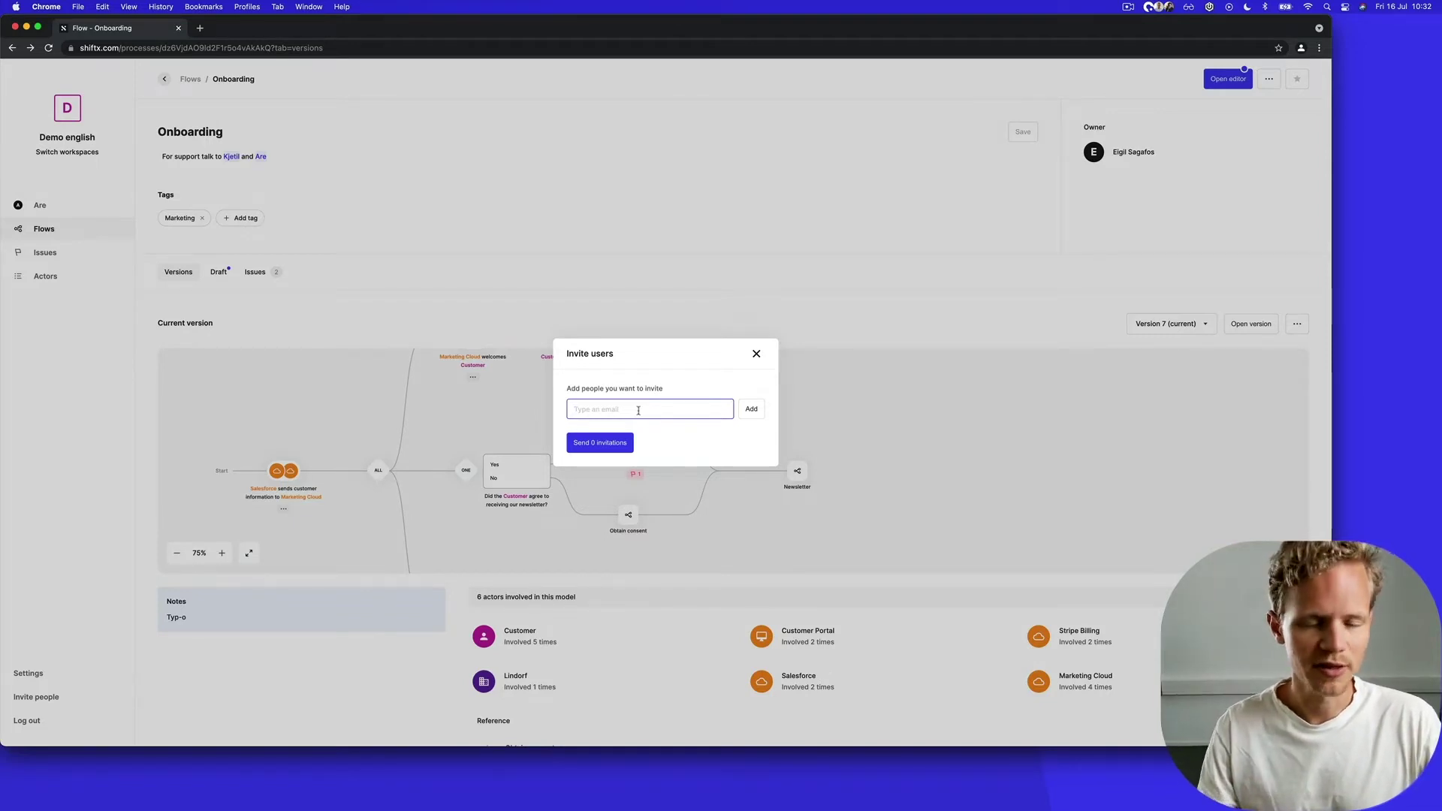
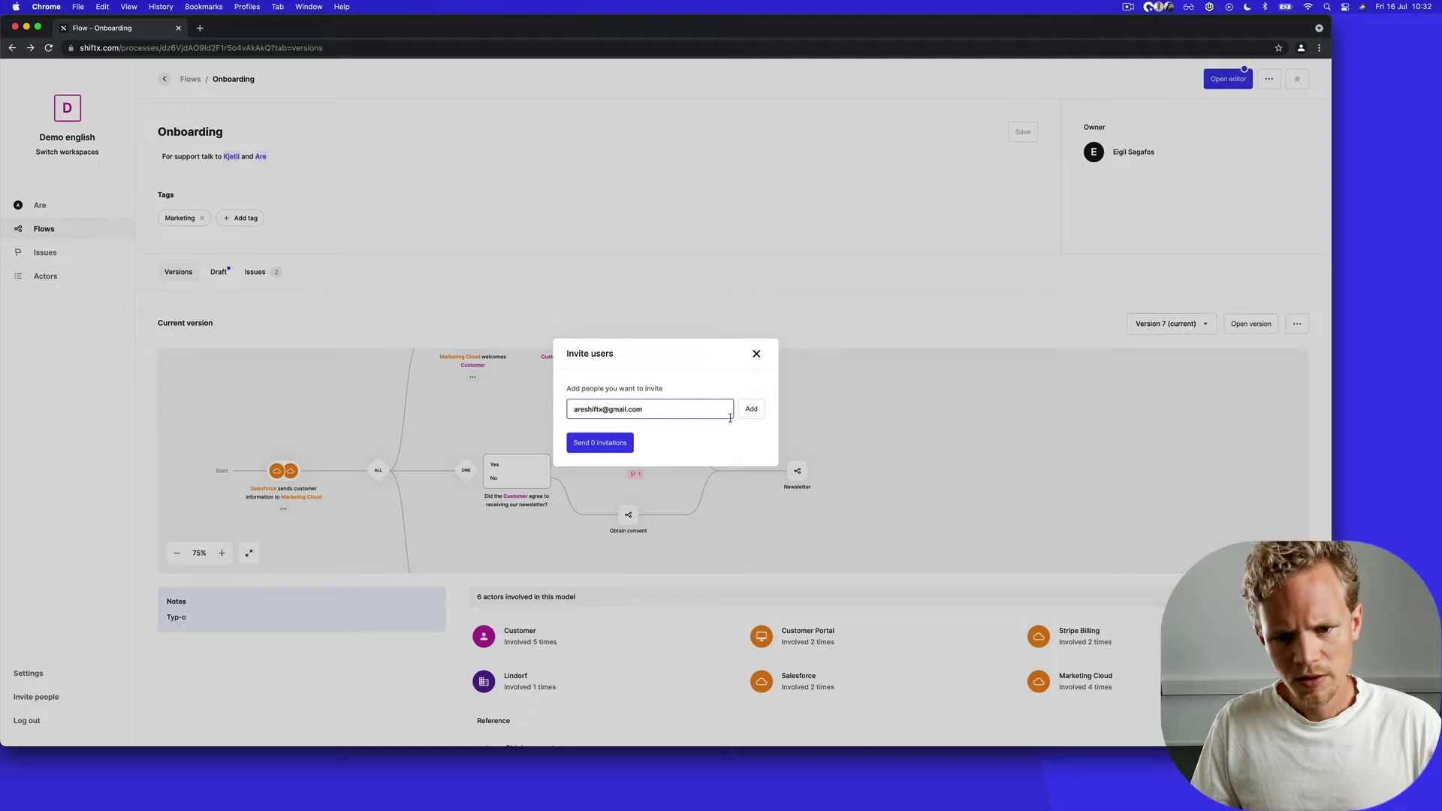
{"action": "left_click", "coordinate": [753, 408]}
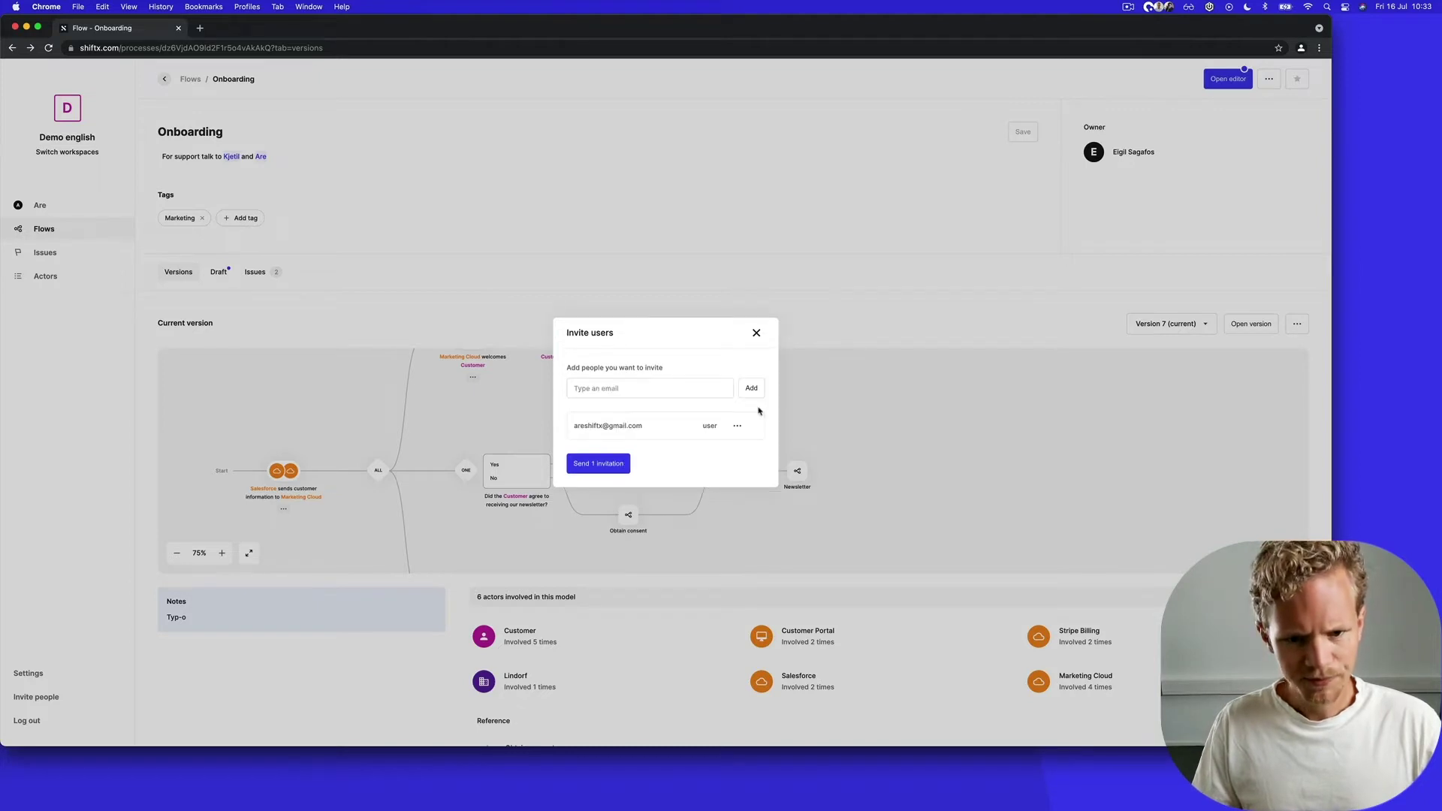
{"action": "left_click", "coordinate": [738, 426]}
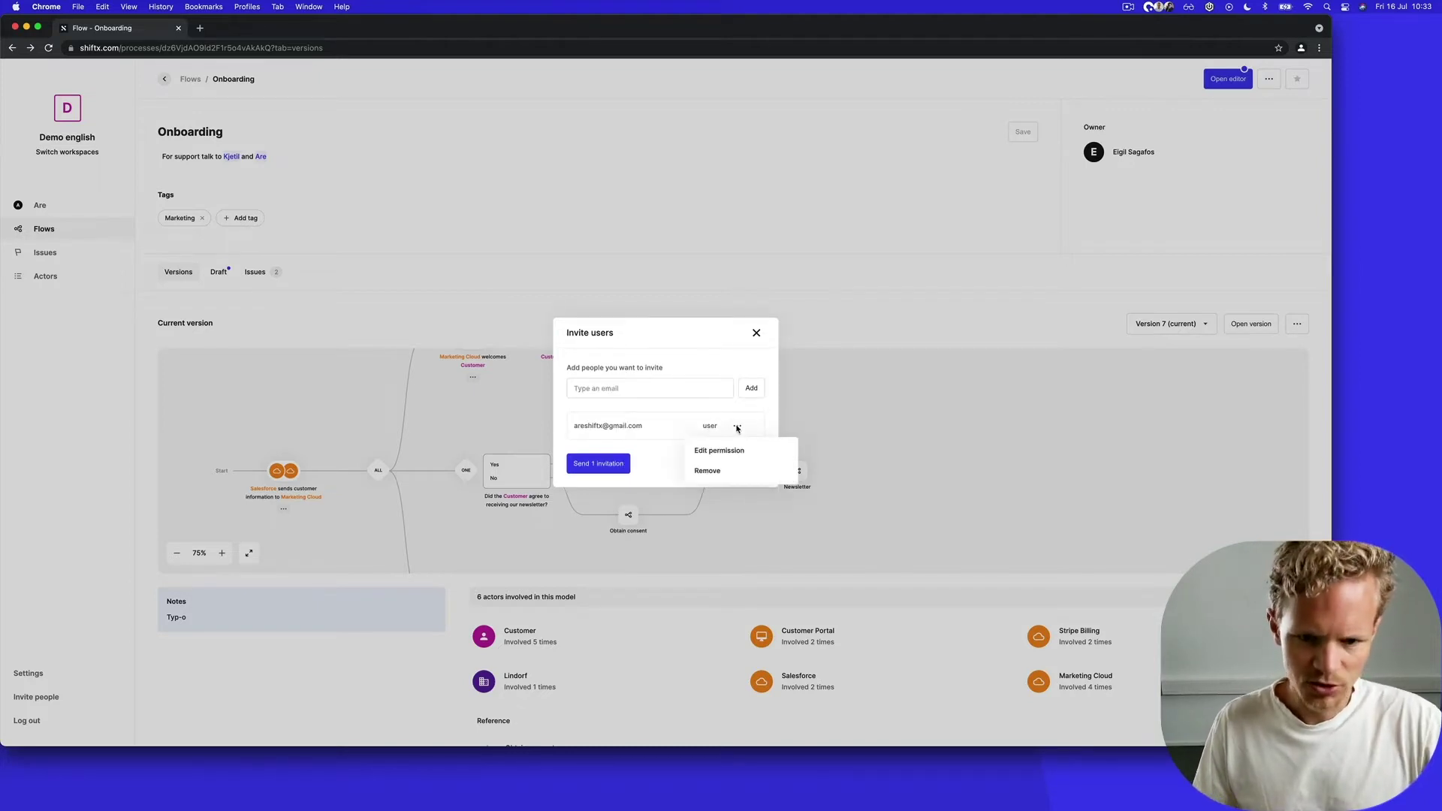
{"action": "left_click", "coordinate": [720, 451]}
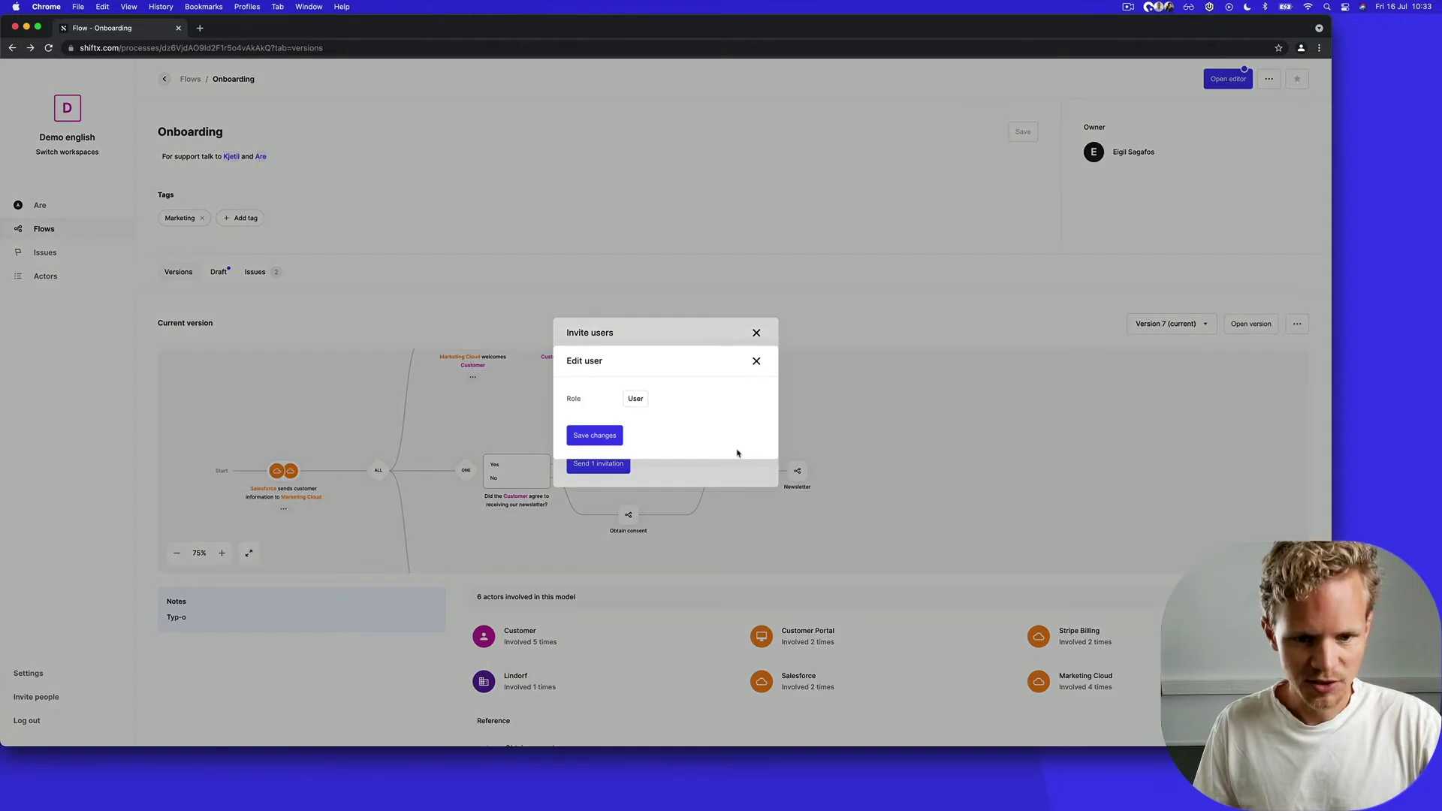
{"action": "left_click", "coordinate": [635, 400]}
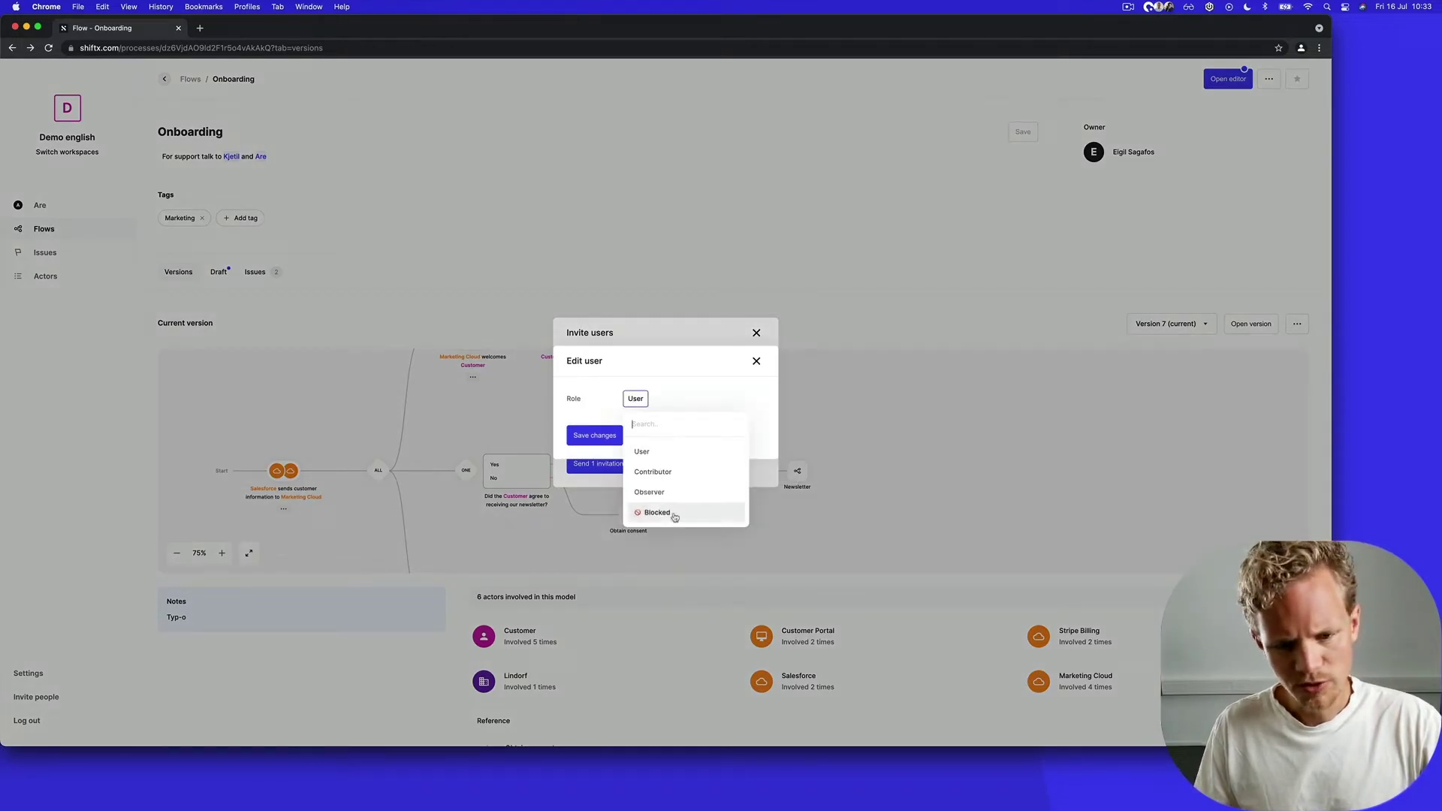
{"action": "left_click", "coordinate": [669, 453]}
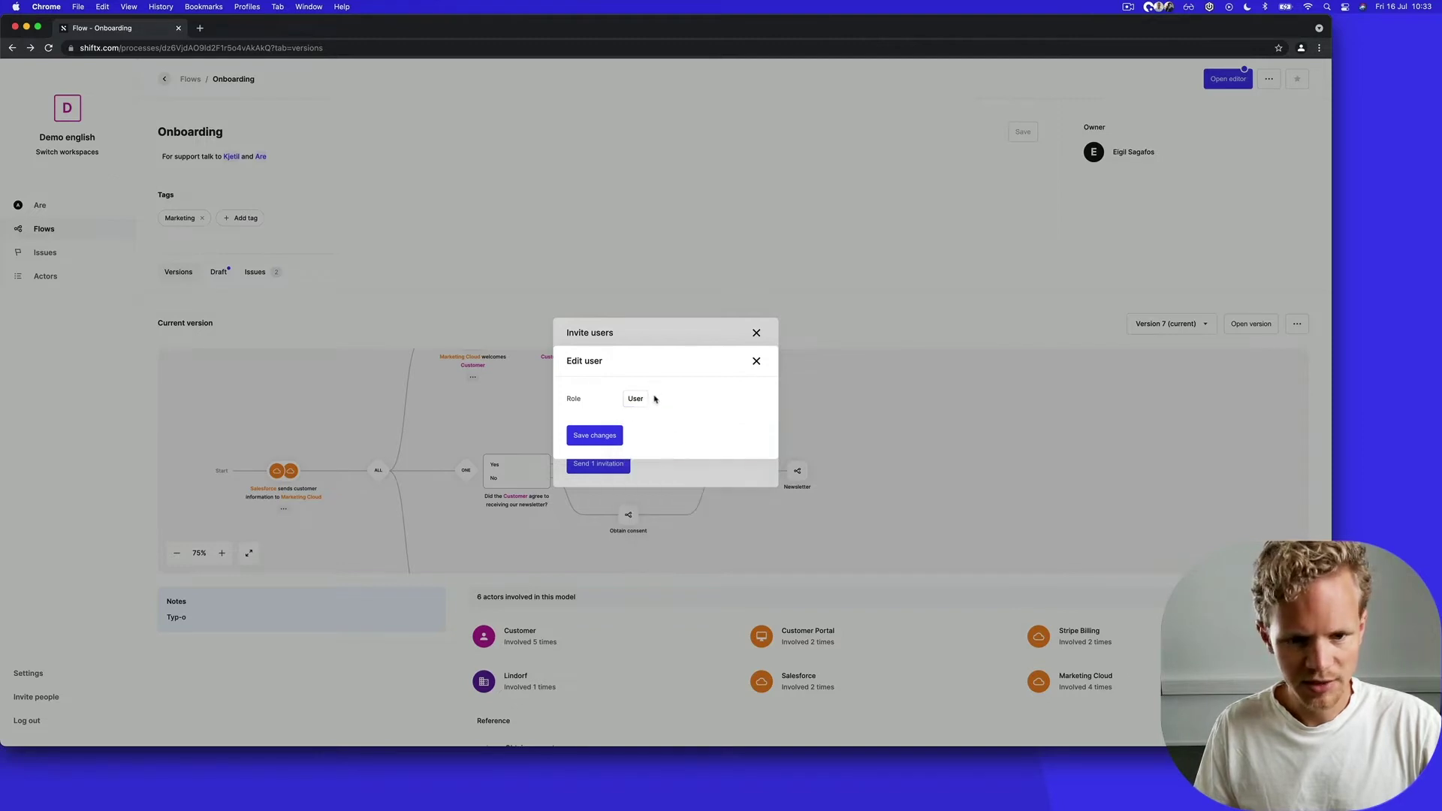
{"action": "left_click", "coordinate": [608, 439]}
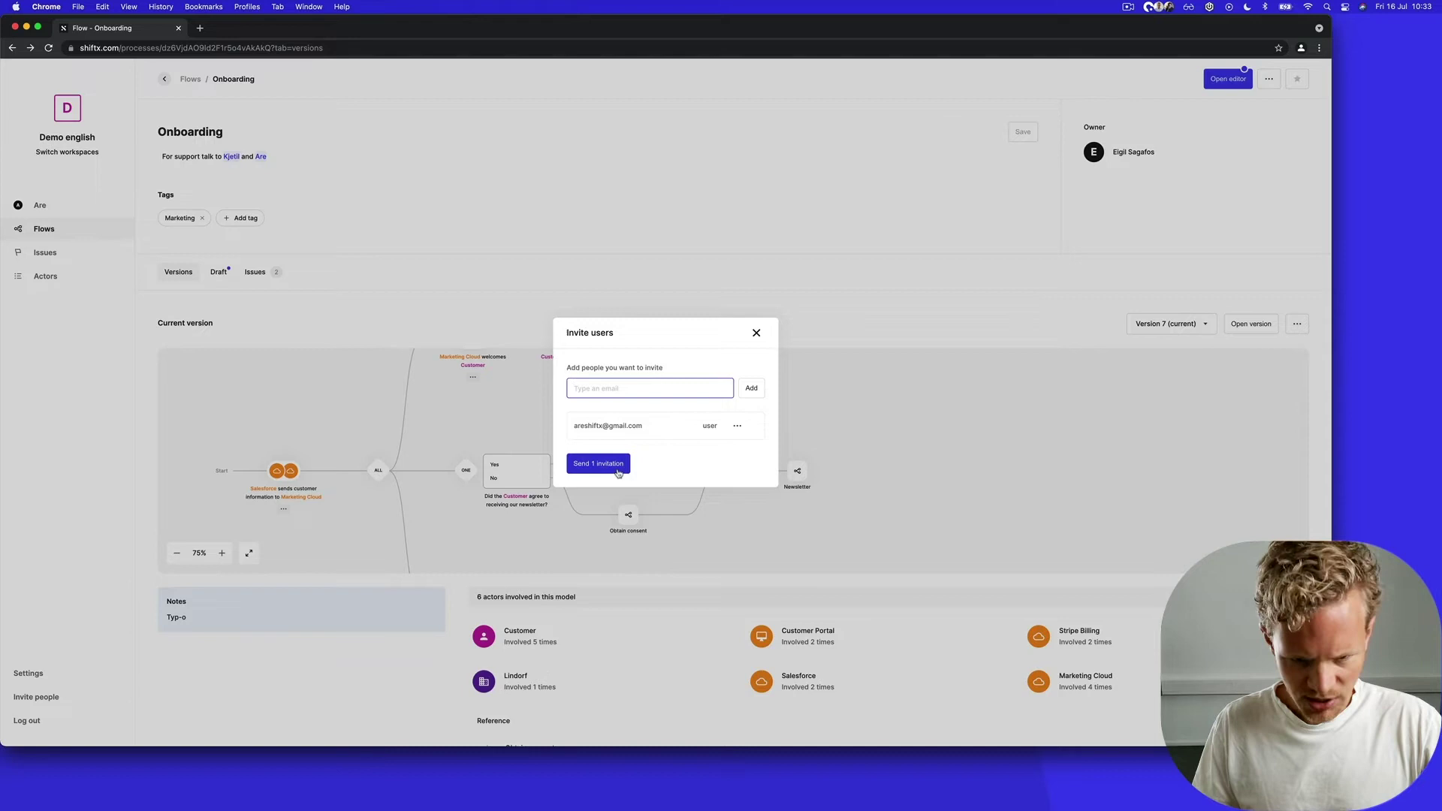
- Dismiss the Invite users dialog and open the Onboarding flow in the editor
{"action": "left_click", "coordinate": [757, 334]}
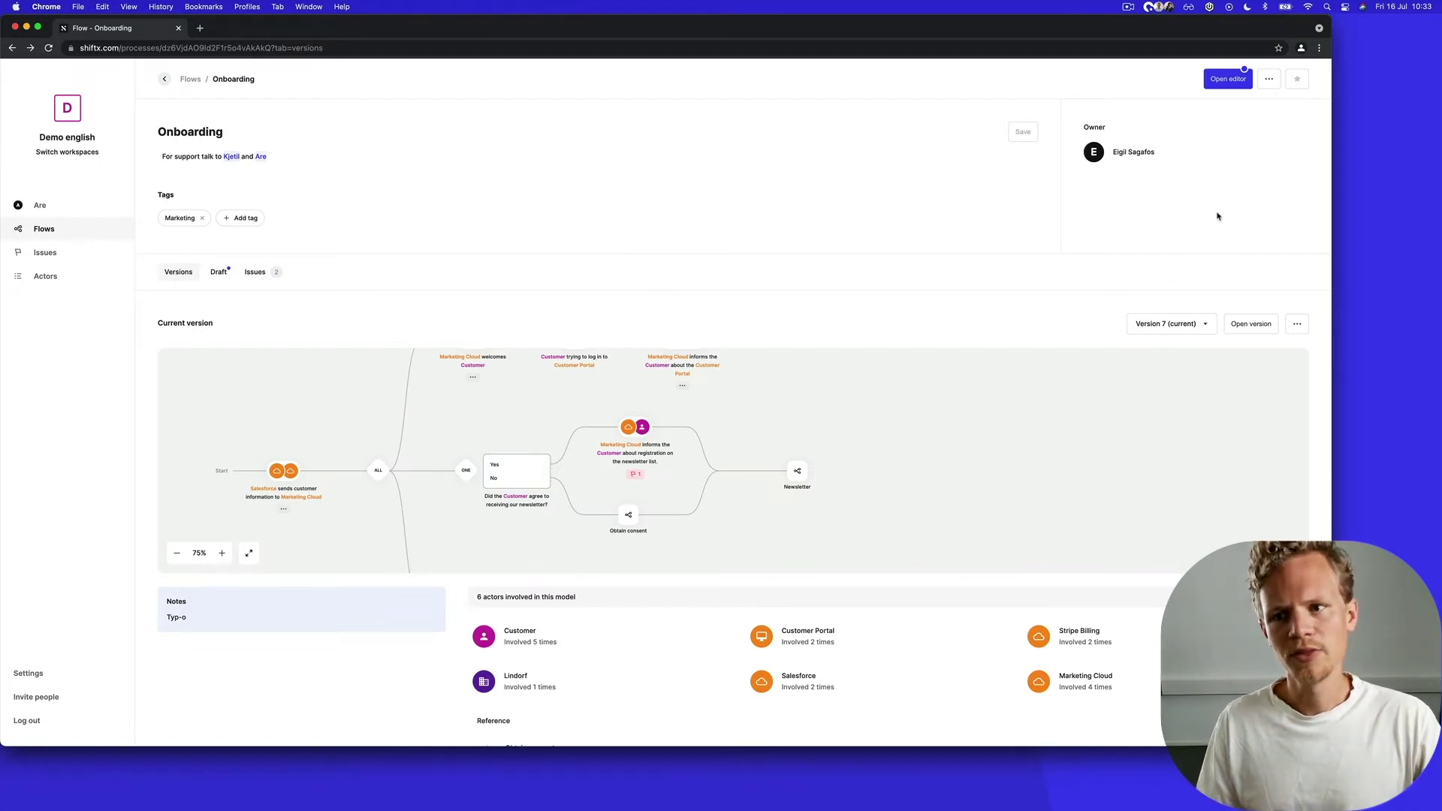
{"action": "left_click", "coordinate": [1226, 79]}
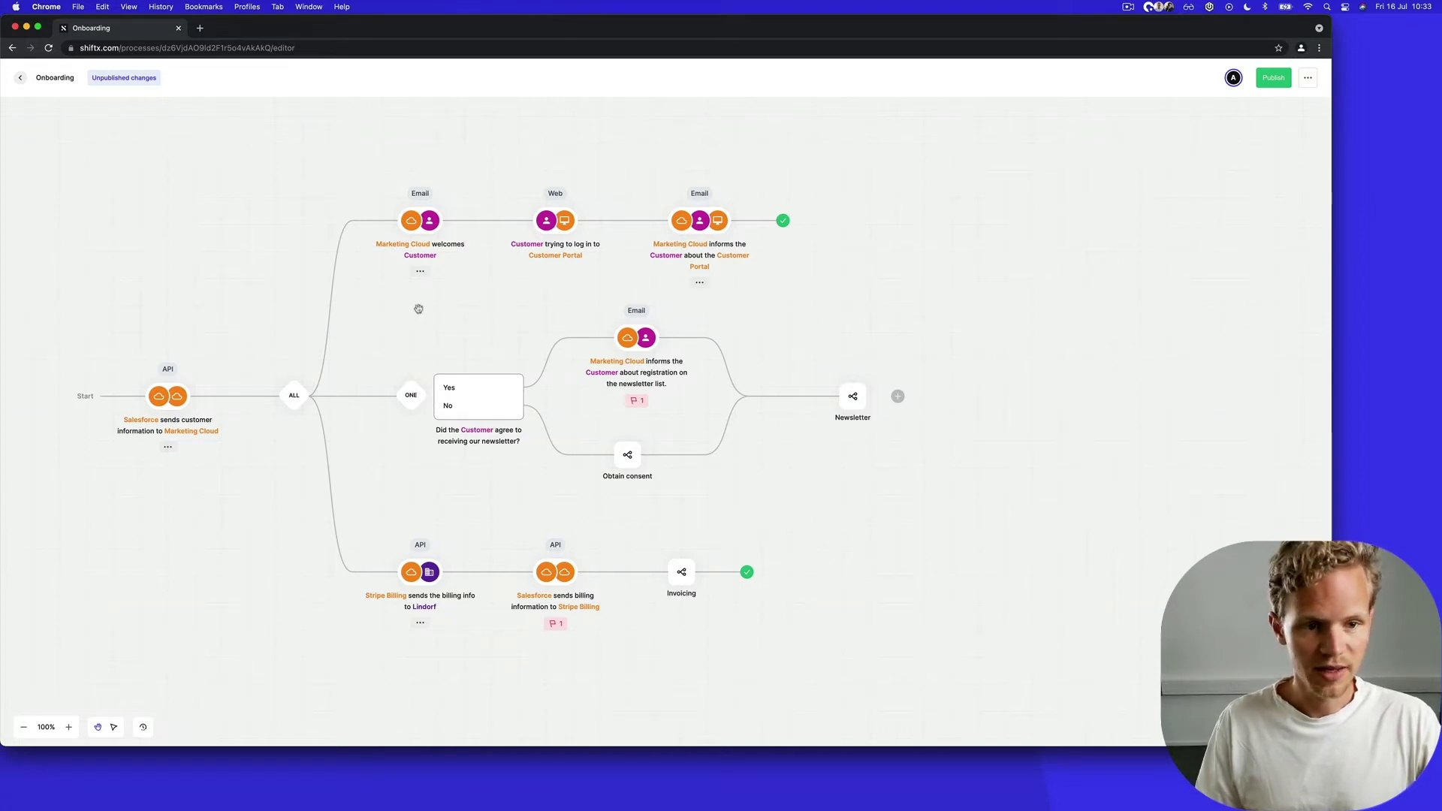
- Show the comments panel for the 'Marketing Cloud welcomes Customer' step
{"action": "left_click", "coordinate": [431, 222]}
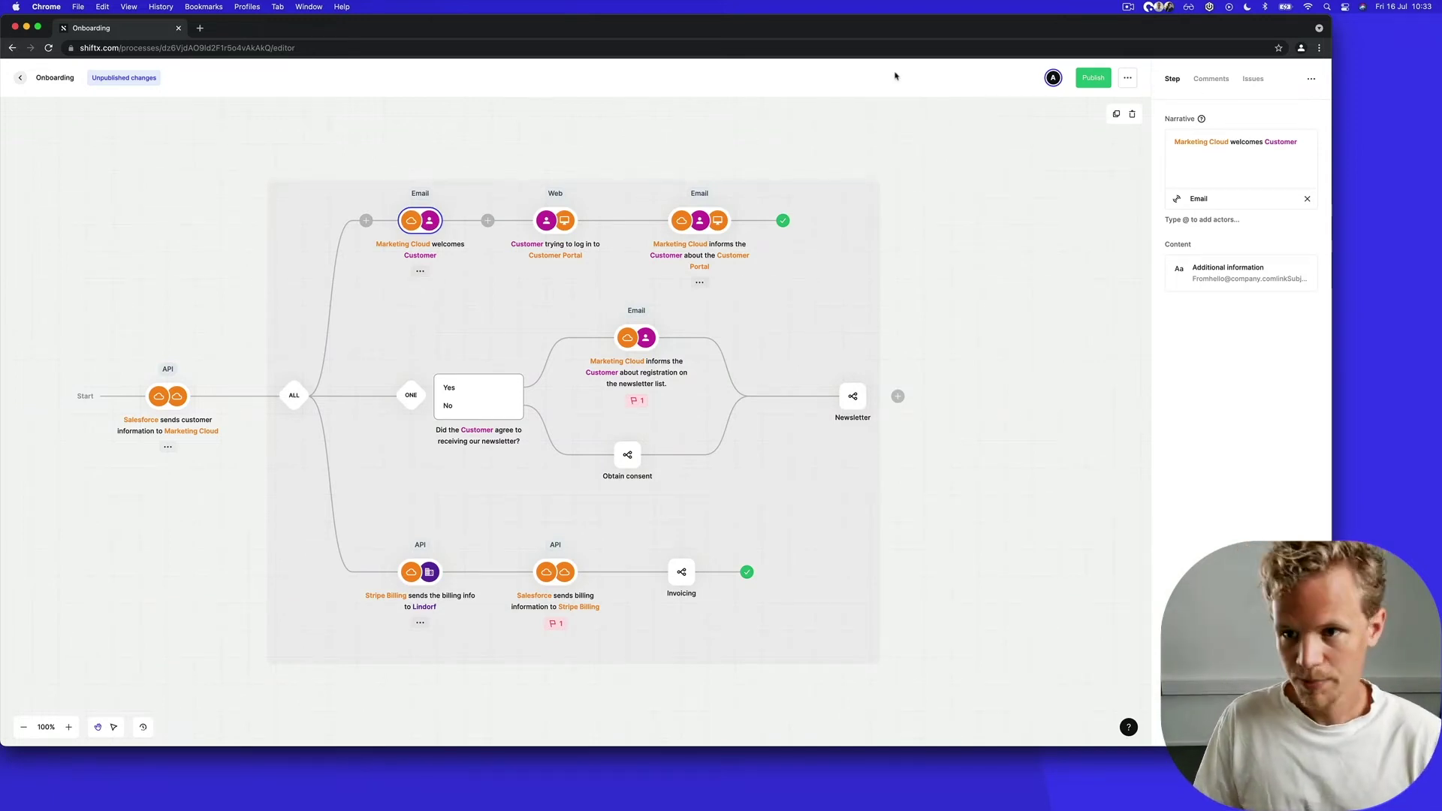
{"action": "left_click", "coordinate": [1215, 80]}
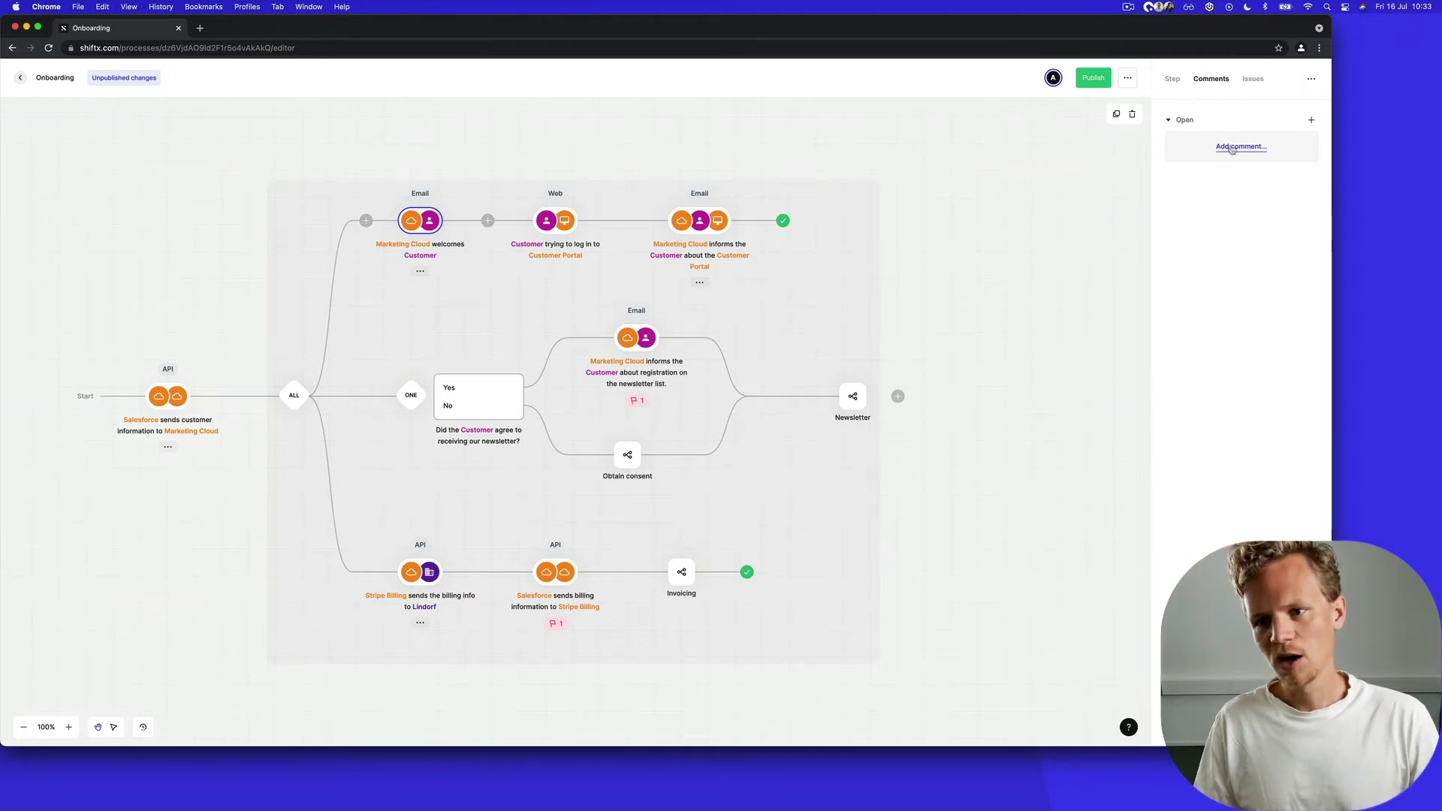
- Write a comment on the welcome step asking for help with this email, @-mentioning the colleague
{"action": "left_click", "coordinate": [1234, 147]}
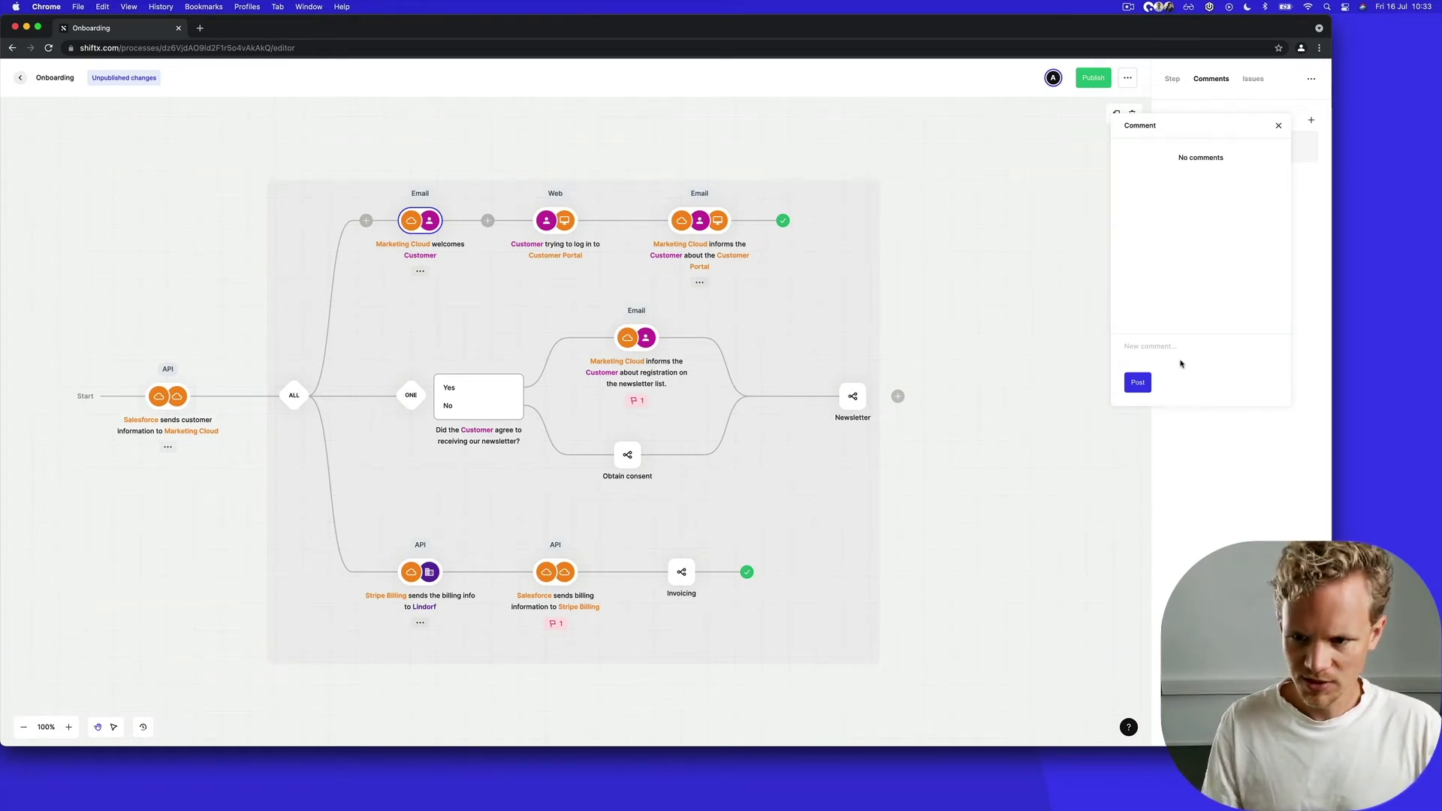
{"action": "type", "text": "Hi"}
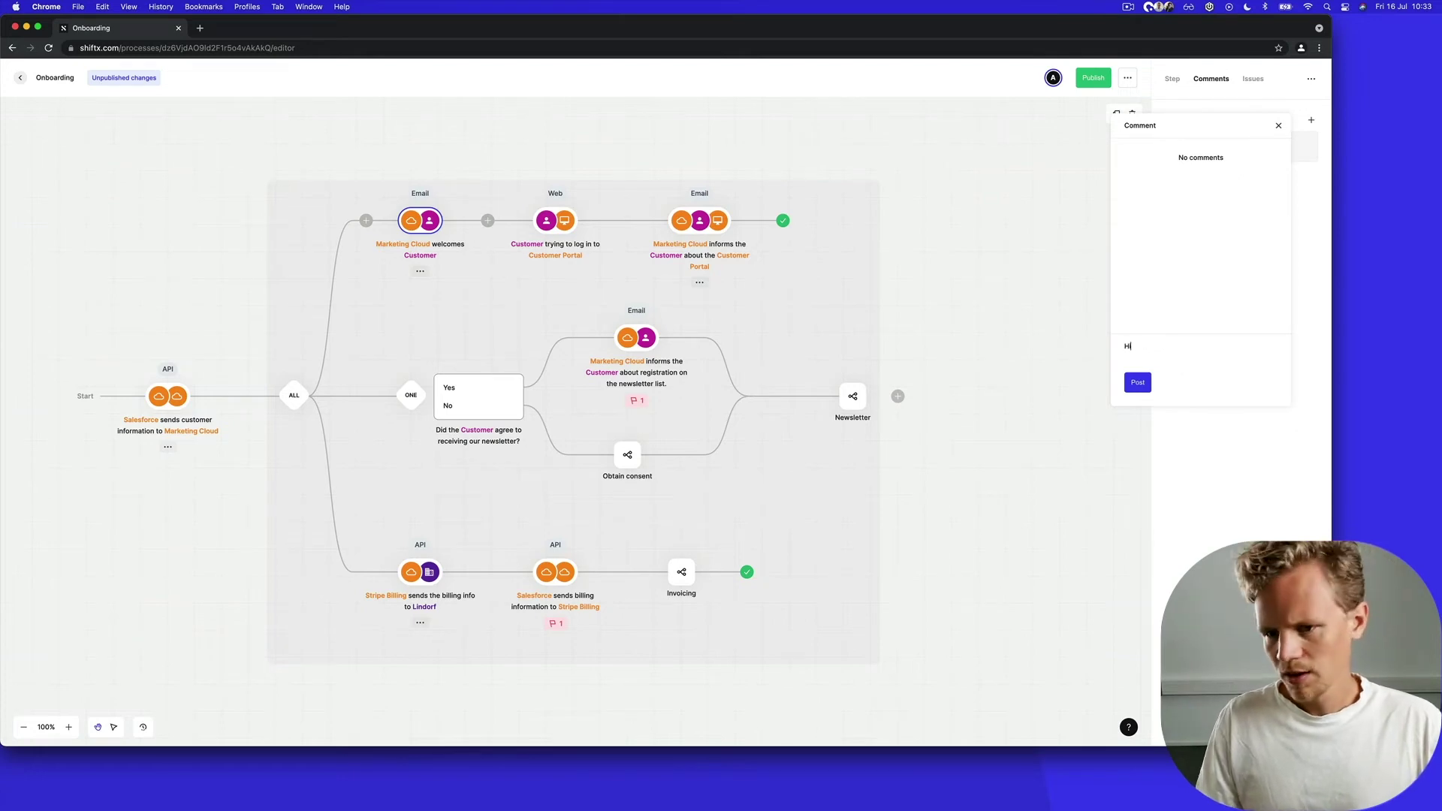
{"action": "type", "text": "@are"}
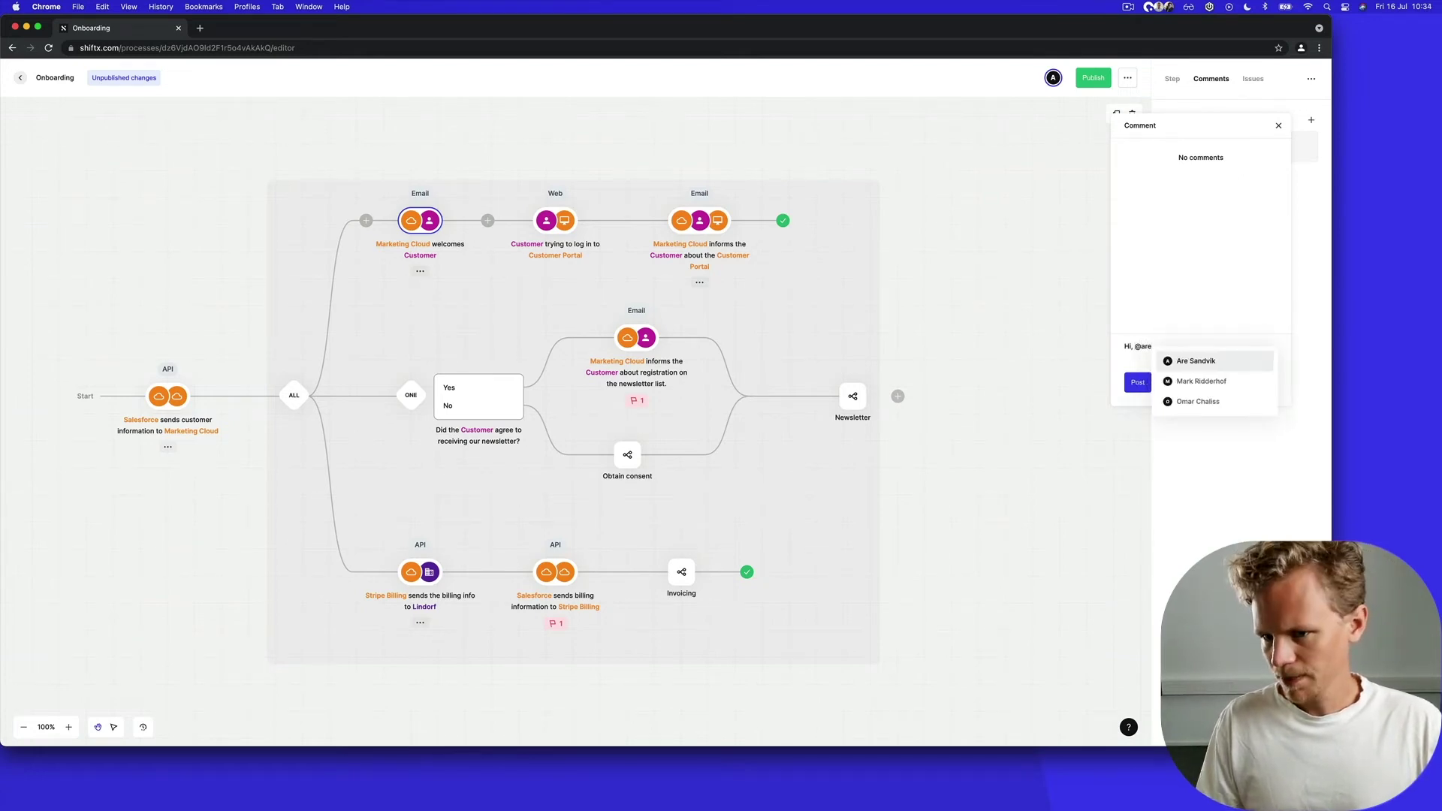
{"action": "key", "text": "Return"}
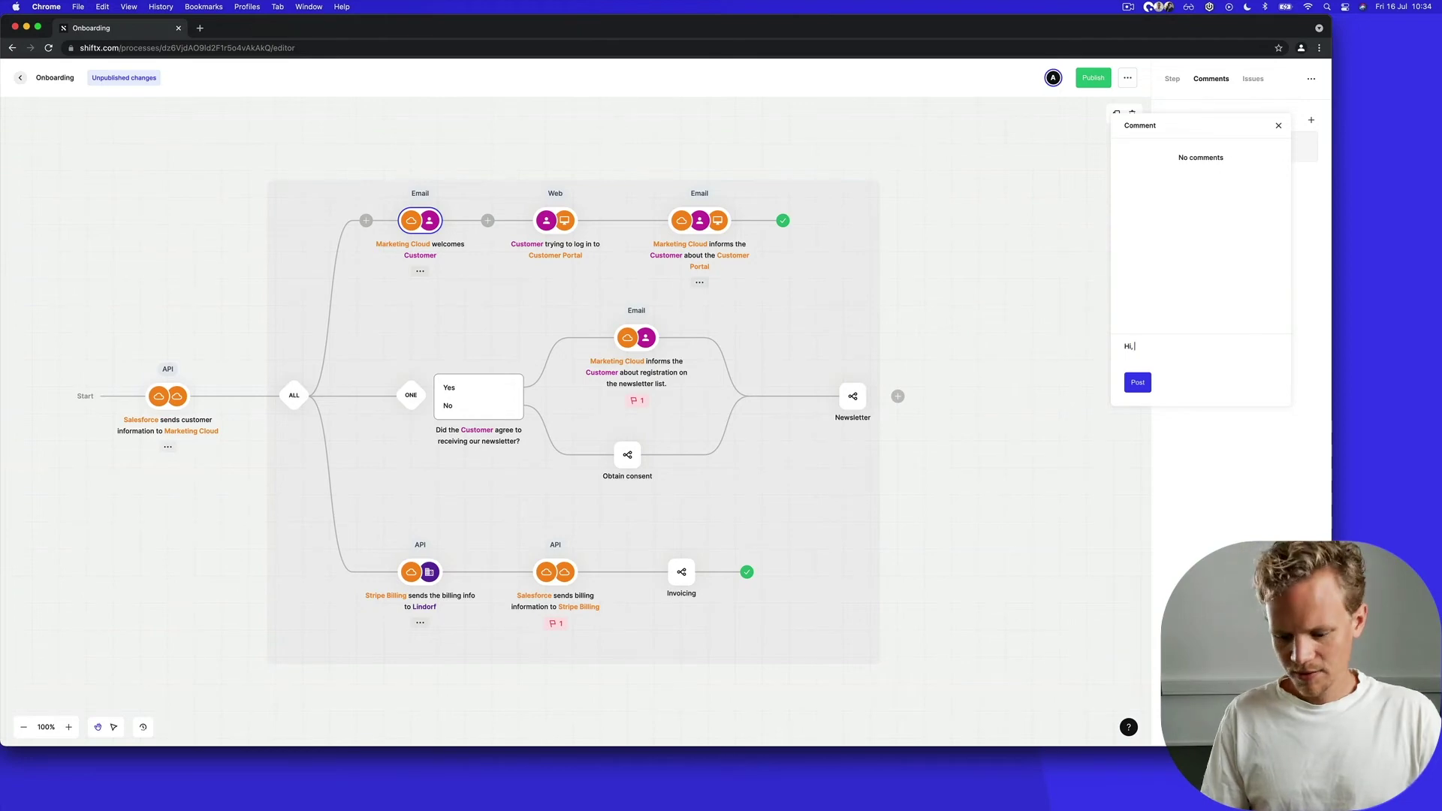
{"action": "type", "text": "@are"}
{"action": "left_click", "coordinate": [1196, 360]}
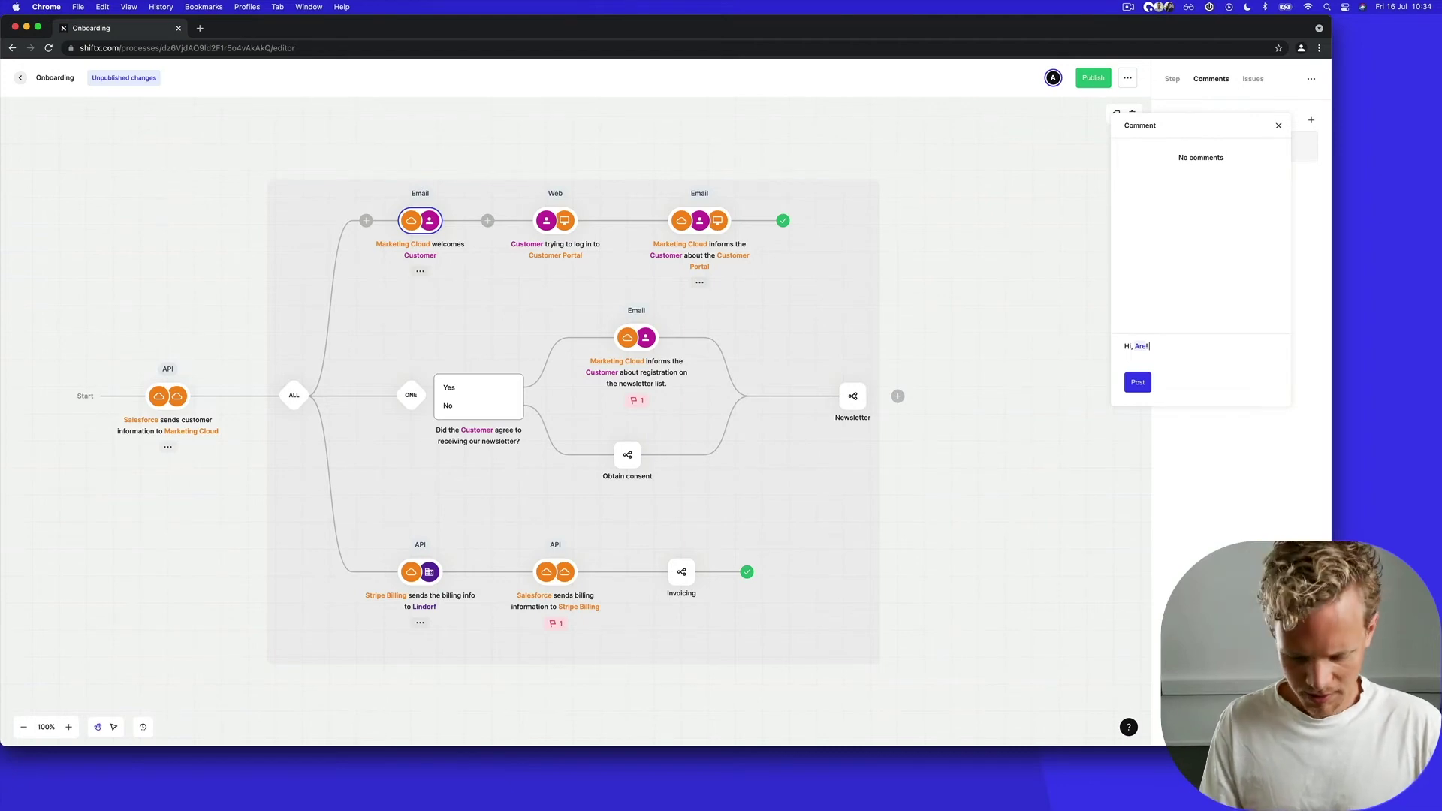
{"action": "type", "text": "We "}
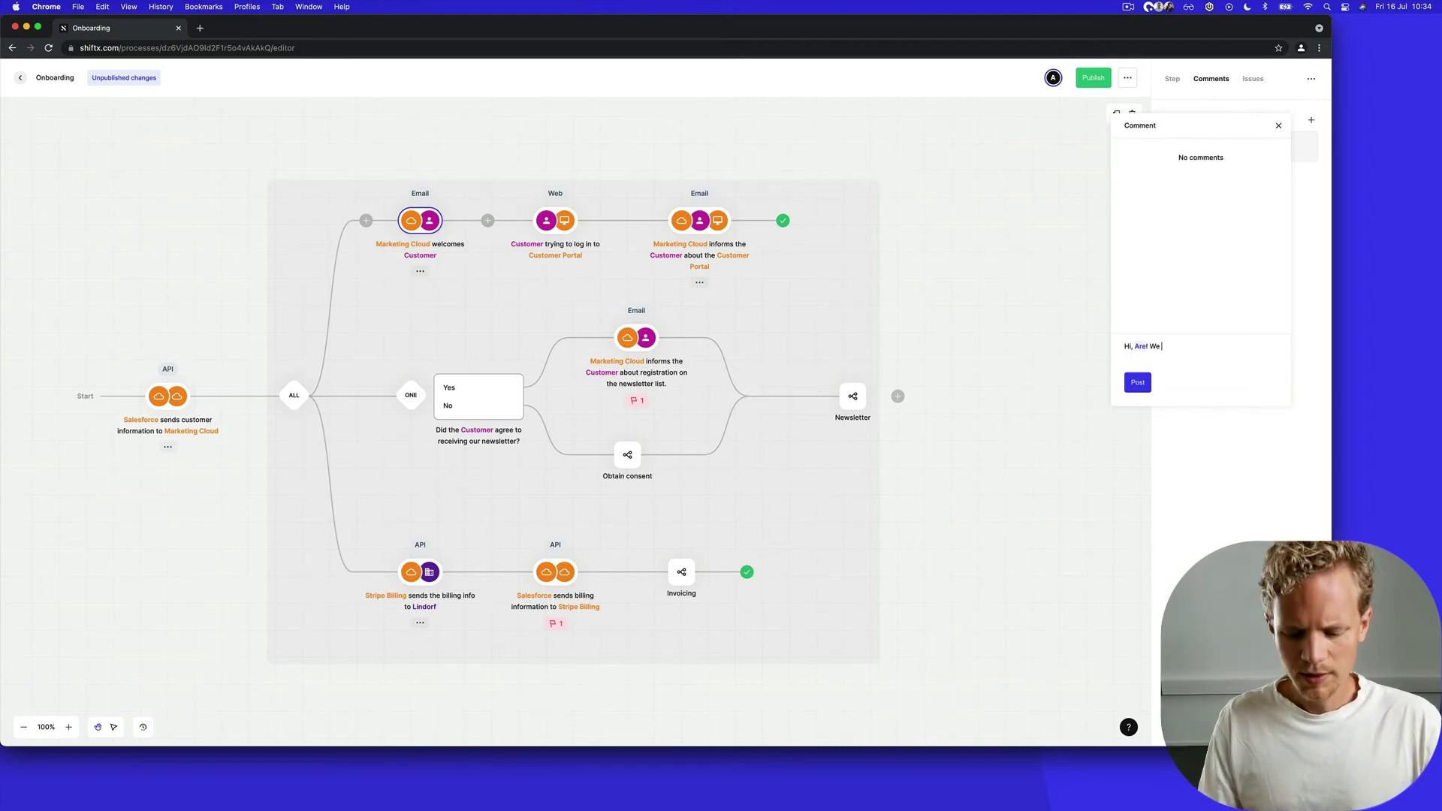
{"action": "type", "text": "need to write this email!"}
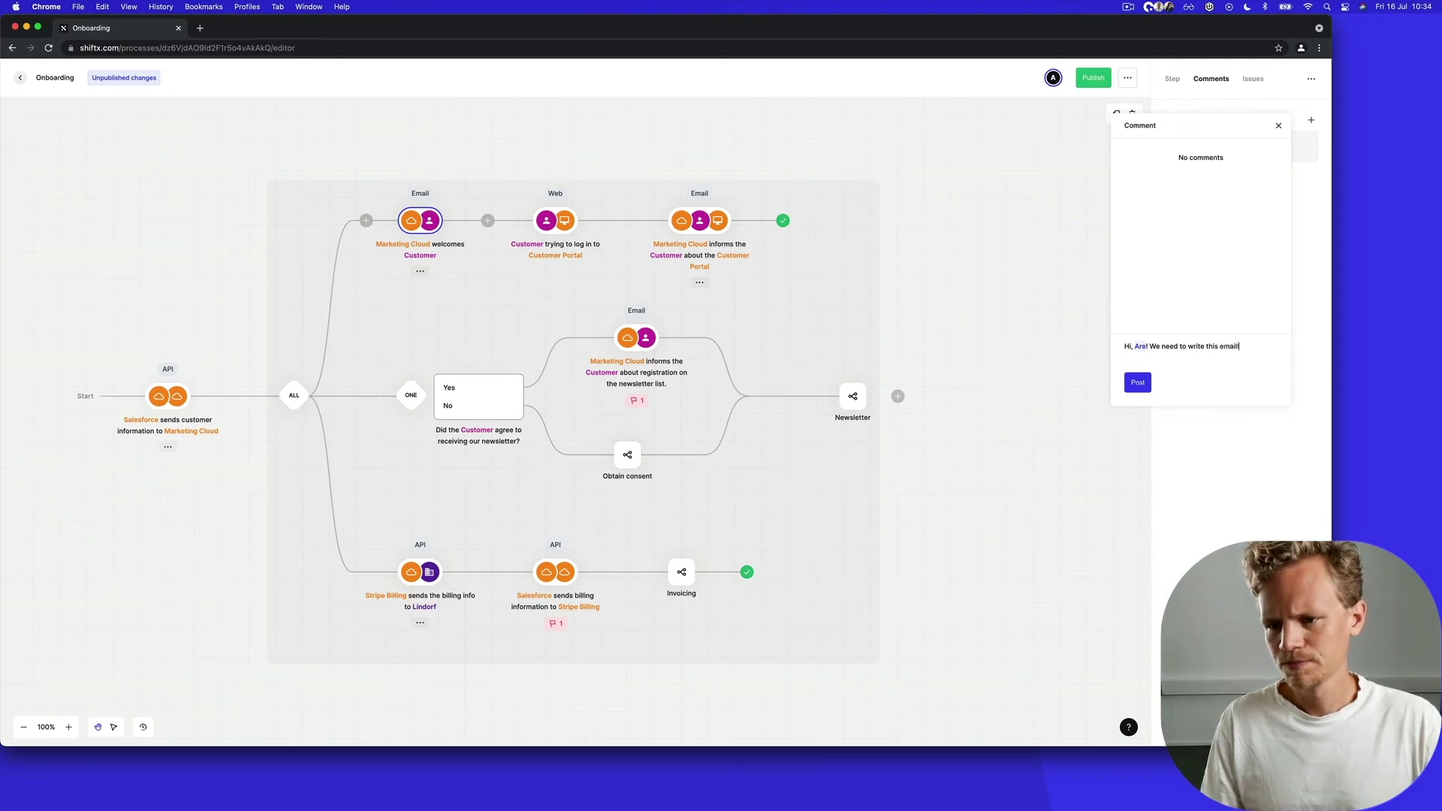
{"action": "type", "text": " Do you want"}
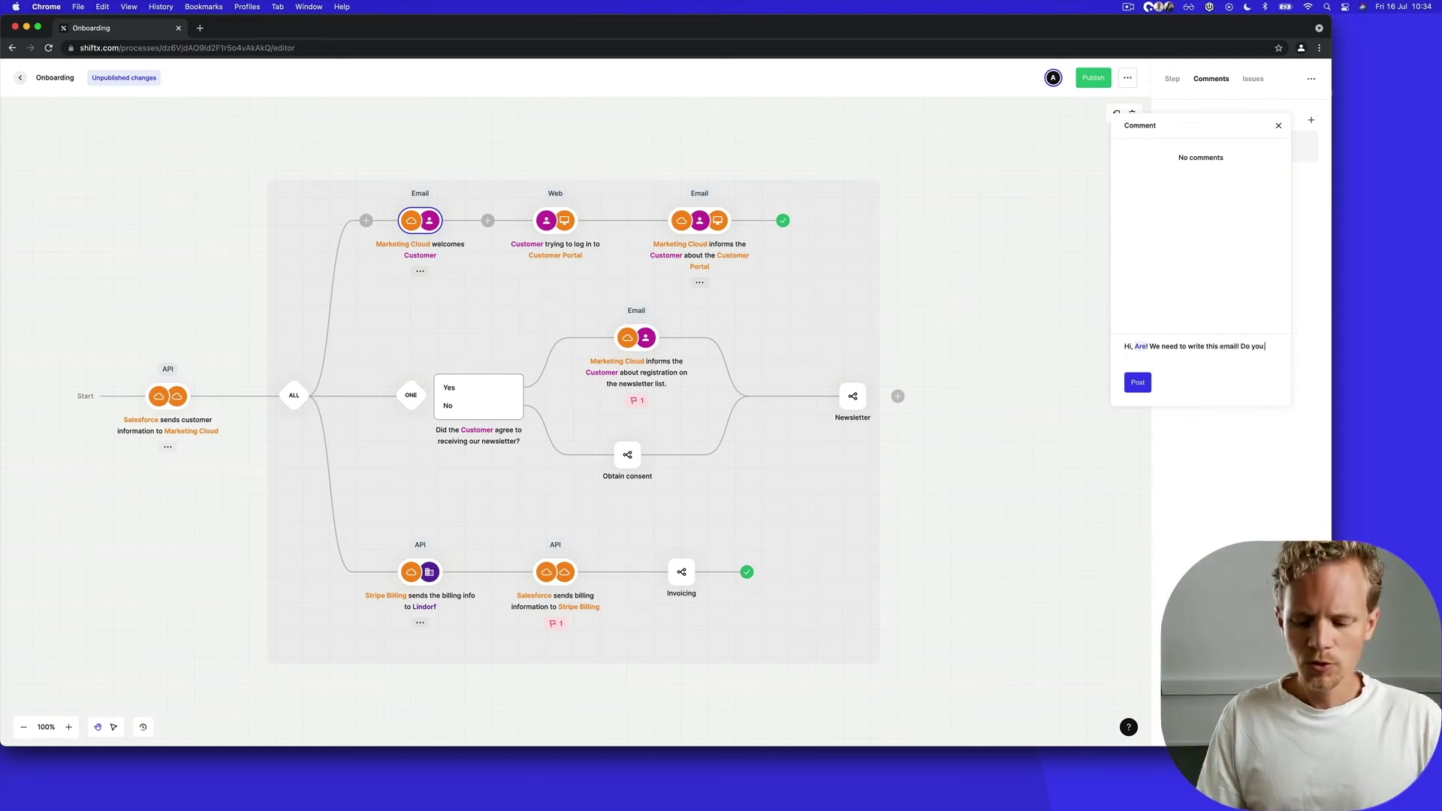
{"action": "type", "text": " to help me?"}
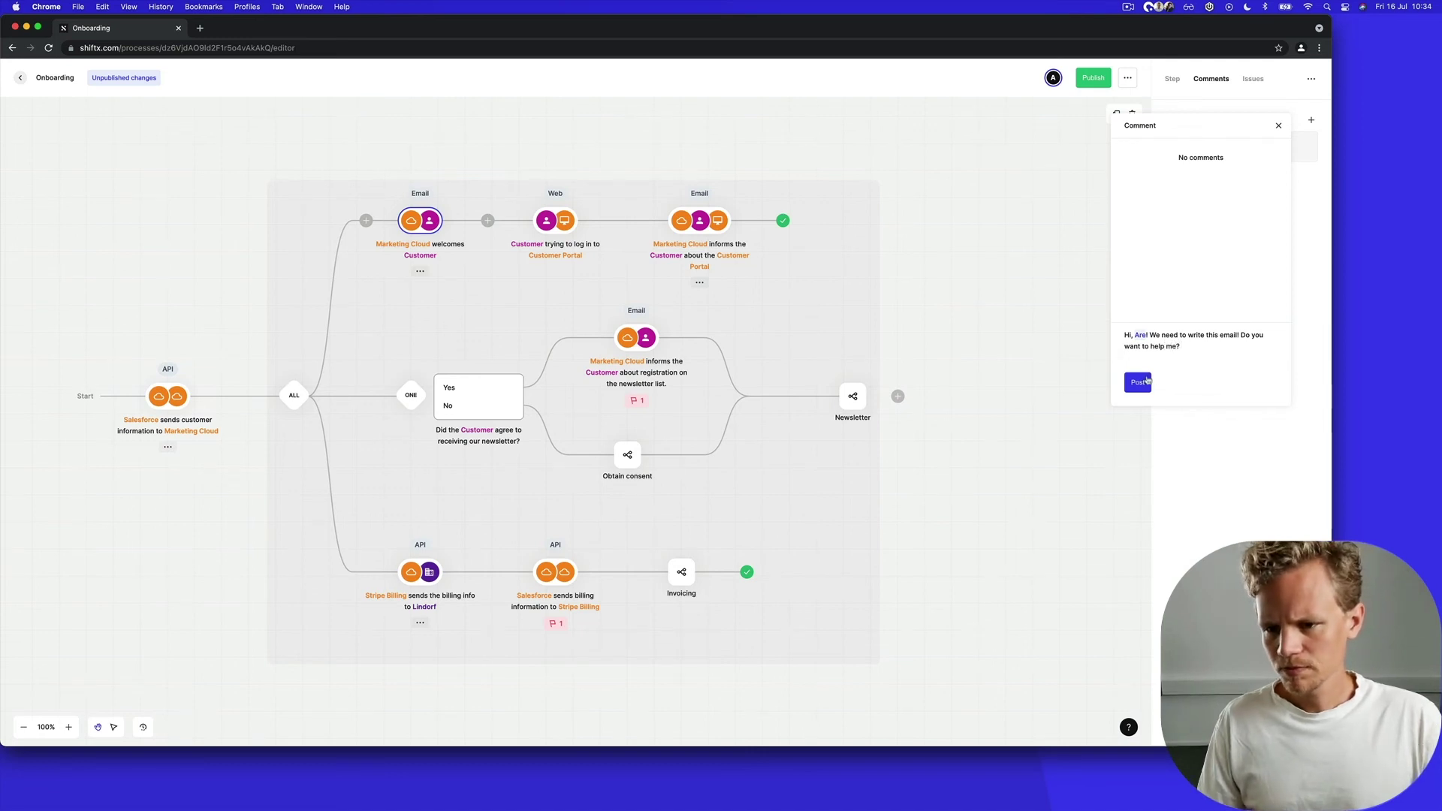
- Post the drafted comment on the 'Marketing Cloud welcomes Customer' step
{"action": "left_click", "coordinate": [1137, 381]}
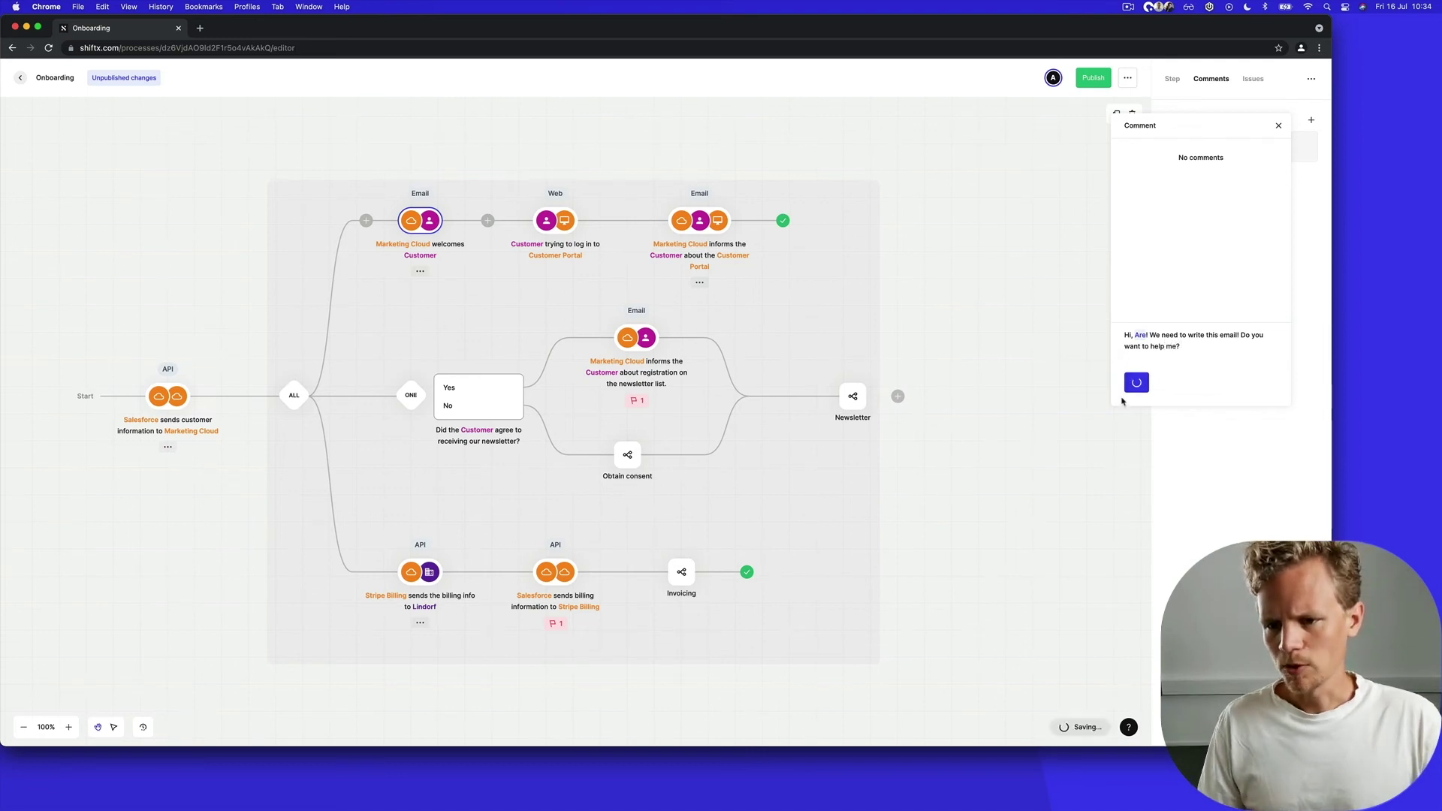